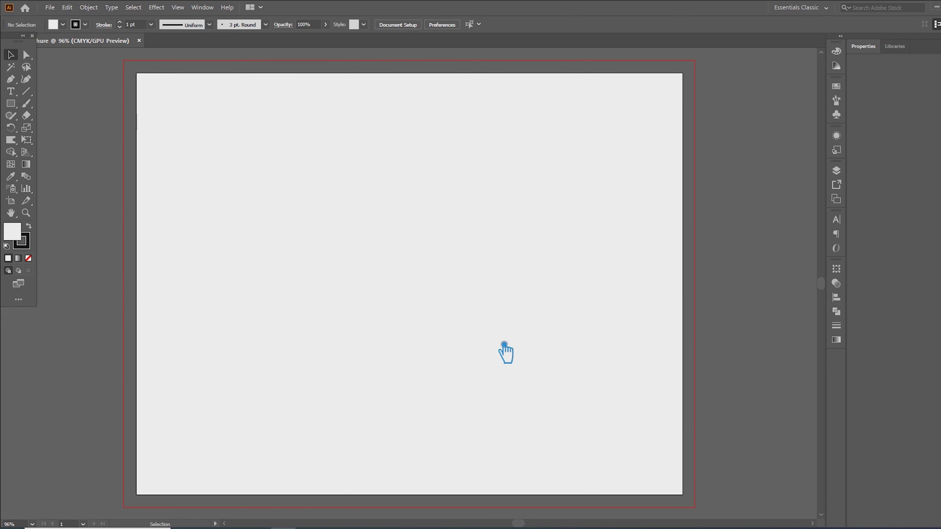
Draw a black 0.25 by 0.25 in square without a stroke near the artboard's upper-left corner.
left_click(28, 226)
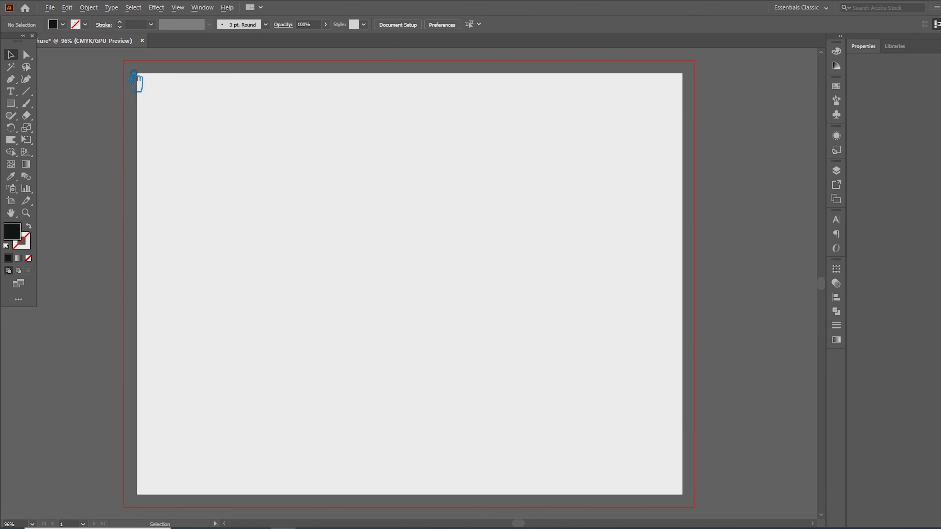
scroll(134, 73, "up", 6)
left_click_drag(172, 76, 226, 170)
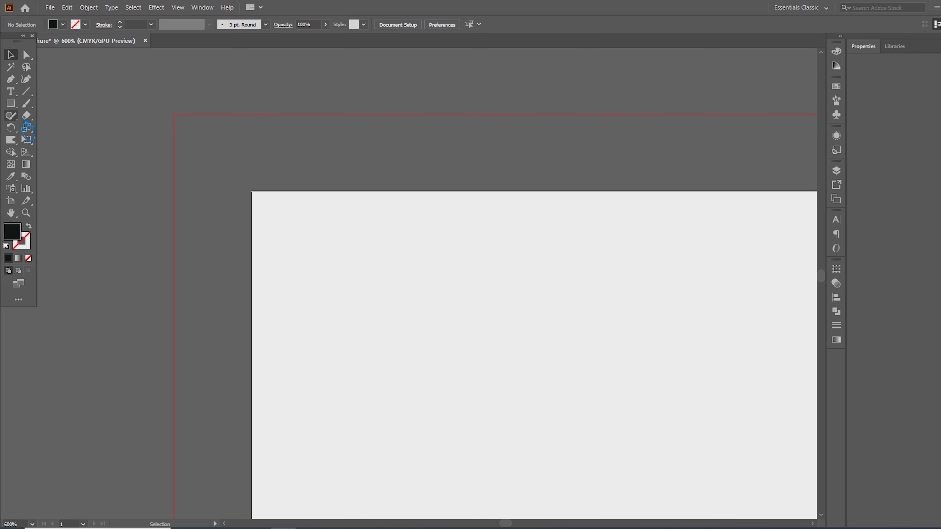
left_click(10, 103)
left_click(341, 291)
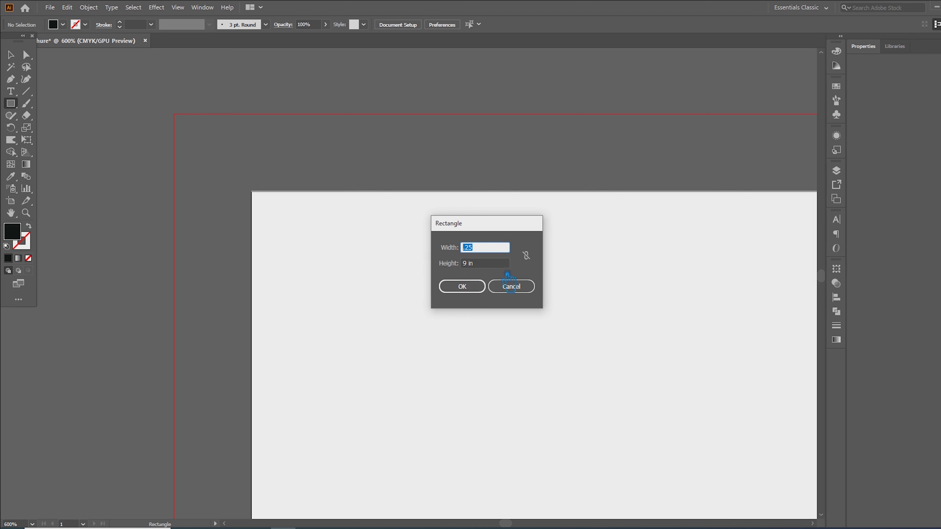
key("Tab")
type(".25")
key("Tab")
left_click(480, 289)
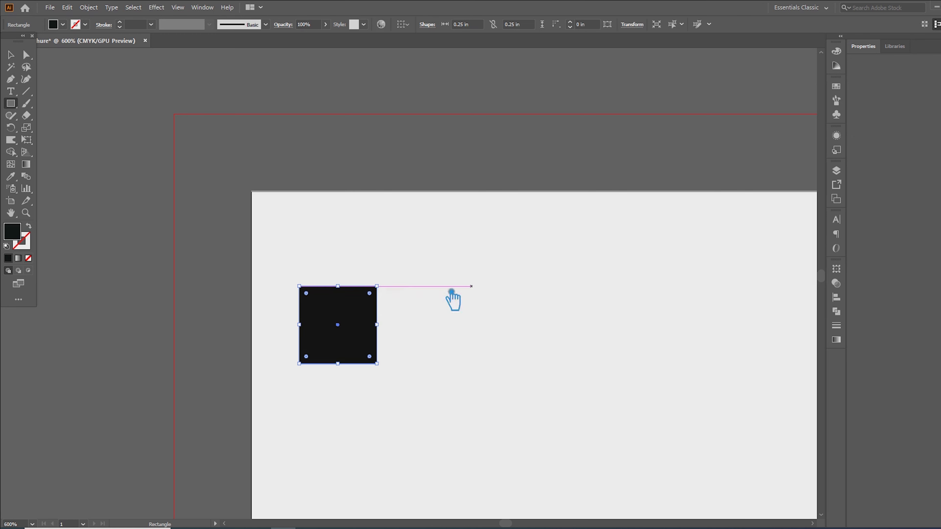
Move the small square so it sits flush in the artboard's upper-left corner.
left_click(11, 55)
left_click_drag(334, 310, 286, 214)
left_click(233, 311)
left_click(300, 252)
left_click(200, 91)
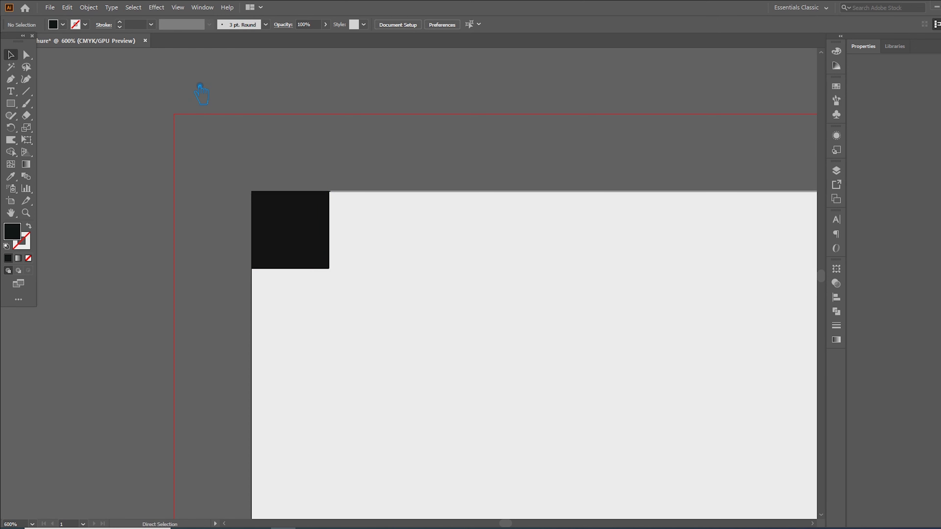
Show the rulers and place margin guides along the square's bottom and right edges.
key("ctrl+r")
left_click_drag(291, 101, 298, 268)
left_click_drag(6, 378, 338, 249)
key("ctrl+0")
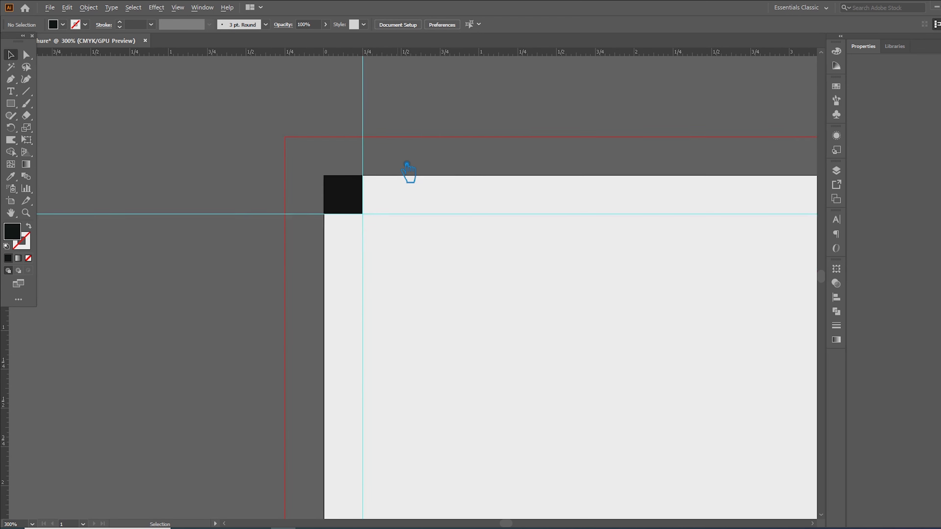
Move the black square flush into the artboard's lower-right corner.
left_click_drag(398, 166, 676, 389)
key("ctrl+1")
key("ctrl+equal")
key("ctrl+equal")
key("ctrl+equal")
key("ctrl+equal")
key("ctrl+equal")
key("ctrl+equal")
key("ctrl+equal")
mouse_move(512, 374)
left_mouse_down()
mouse_move(374, 304)
mouse_move(505, 369)
left_mouse_up()
Place margin guides along the square's top and left edges, and delete the square.
left_click_drag(436, 53, 475, 259)
left_click_drag(15, 356, 396, 336)
left_click(578, 320)
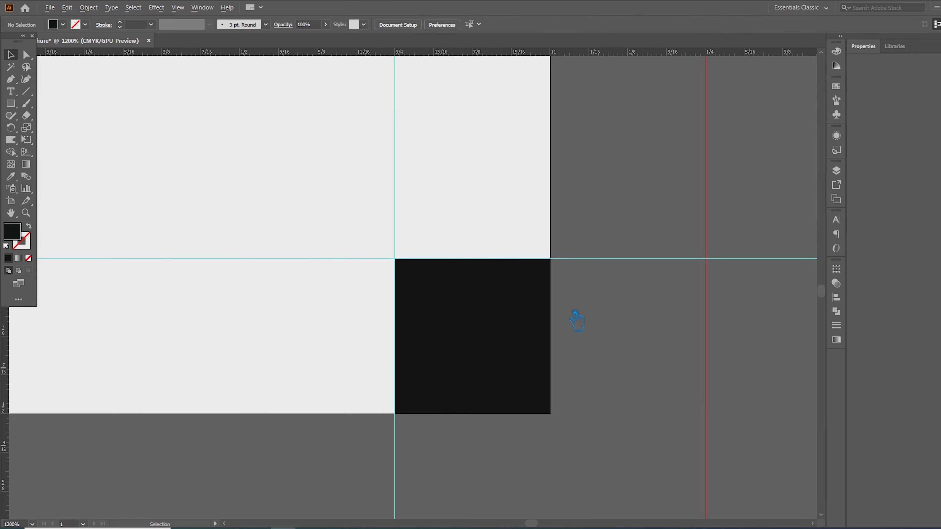
scroll(580, 321, "down", 8)
left_click(577, 317)
key("Delete")
Draw a black rectangle about 2.97 in wide and 8.5 in tall along the artboard's left edge.
key("space")
left_click_drag(640, 173, 676, 275)
scroll(260, 145, "up", 3)
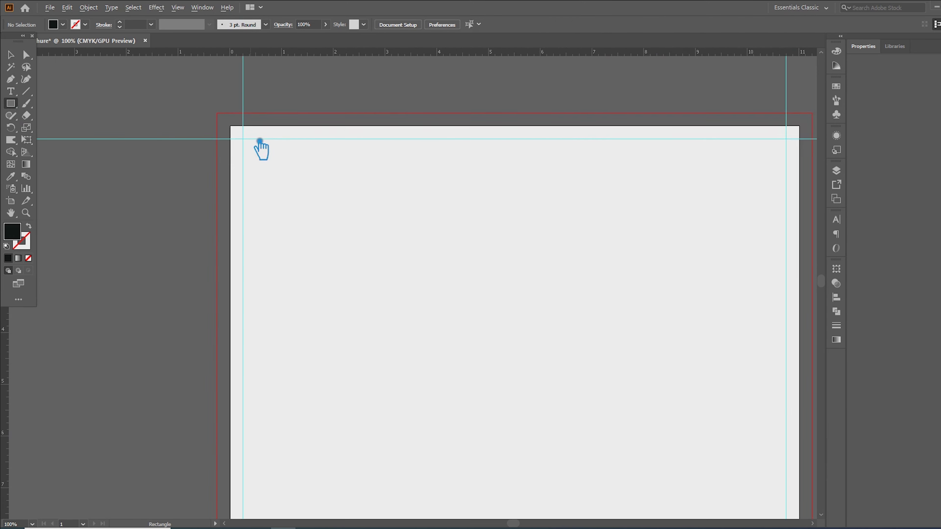
left_click_drag(210, 116, 516, 469)
scroll(517, 469, "down", 4)
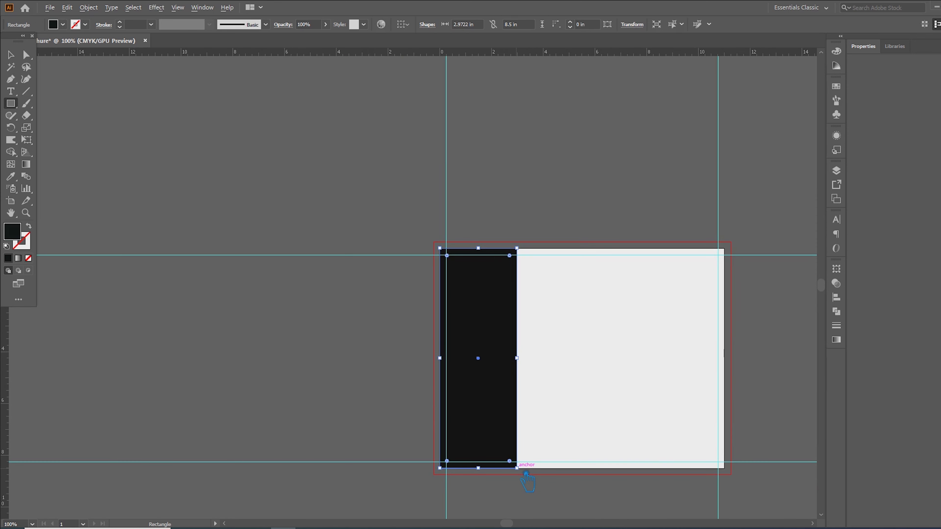
Duplicate the black rectangle twice side by side and stretch all three together to fill the artboard's width.
left_click(11, 55)
scroll(554, 359, "up", 2)
left_click_drag(469, 404, 599, 406)
key("ctrl+d")
scroll(586, 400, "right", 1)
scroll(582, 396, "down", 2)
left_click_drag(682, 389, 454, 333)
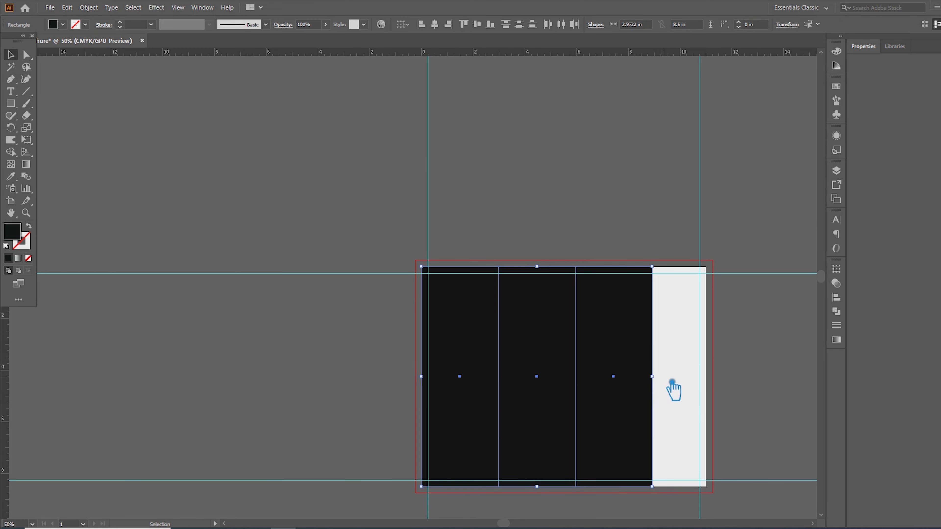
left_click_drag(662, 379, 714, 377)
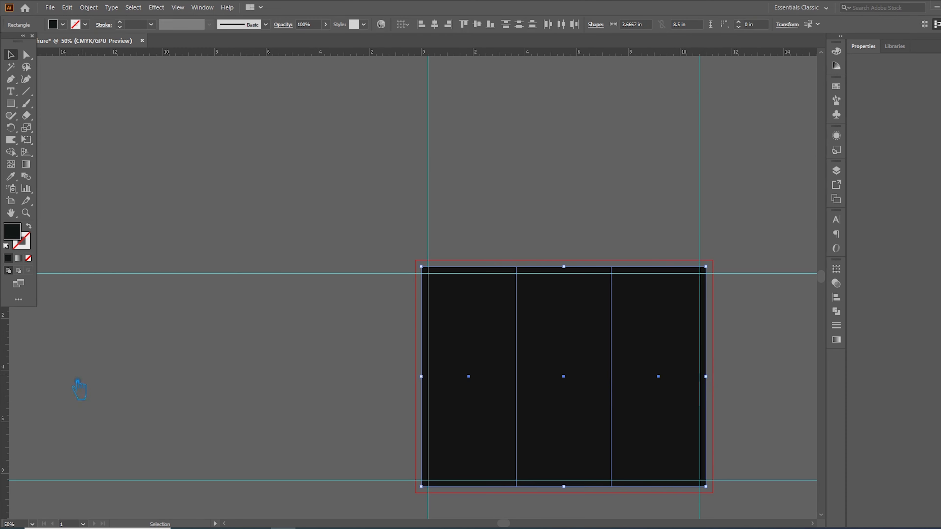
Place vertical fold guides on the two boundaries between the three black panels.
left_click_drag(527, 398, 526, 399)
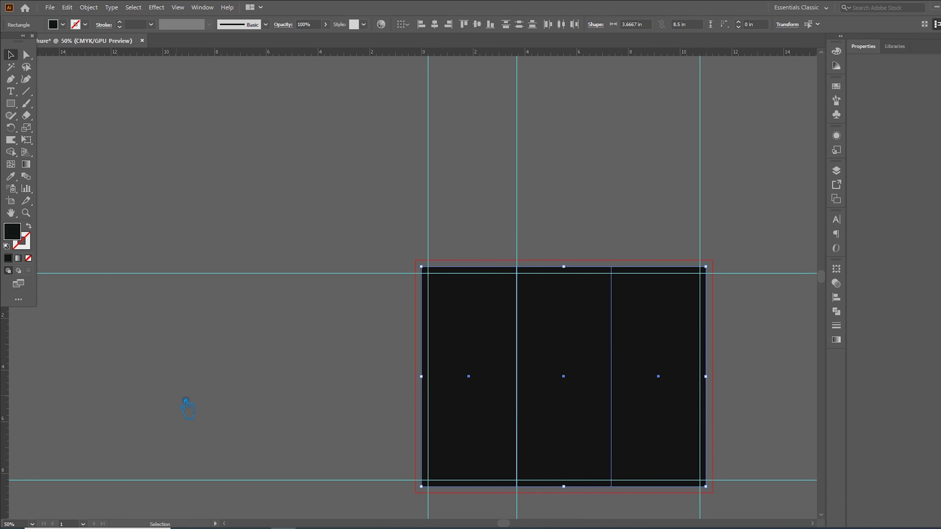
left_click_drag(610, 385, 611, 385)
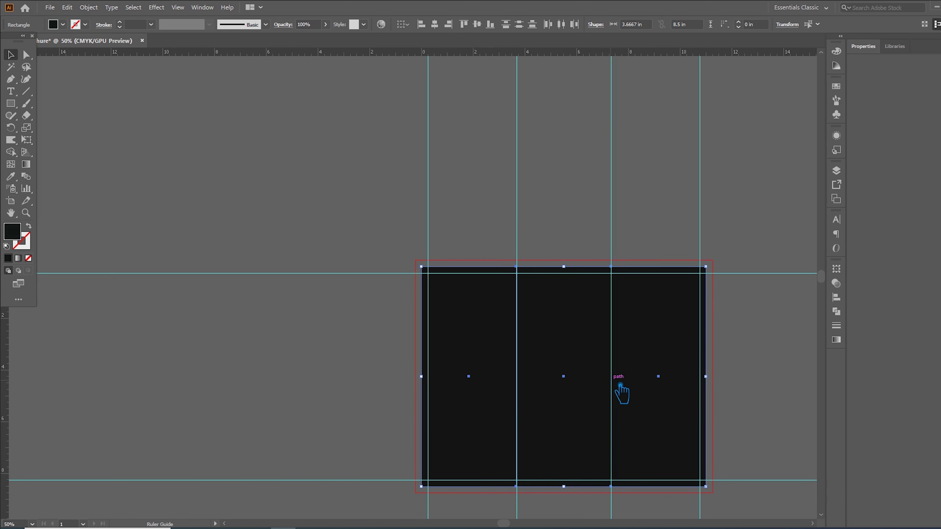
left_click(793, 351)
left_click_drag(773, 408, 693, 307)
scroll(443, 215, "up", 2)
scroll(443, 215, "down", 1)
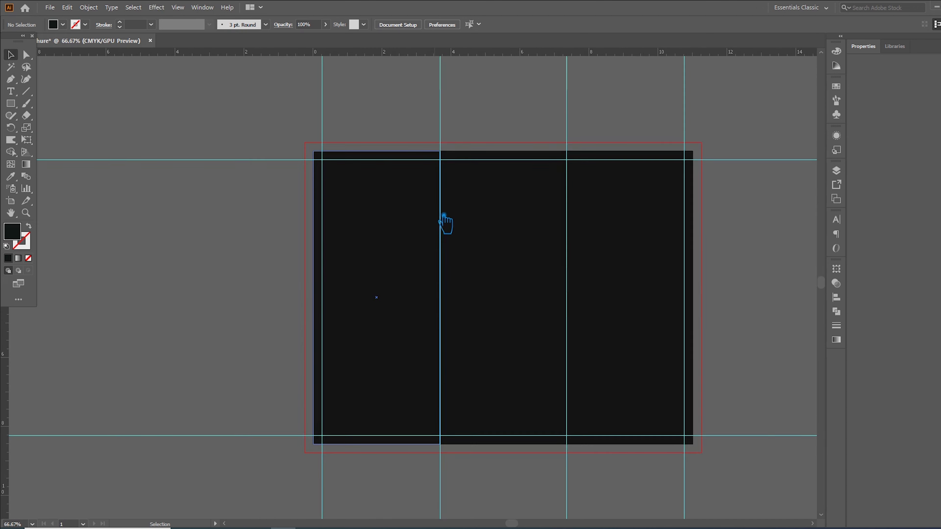
Create a 0.5 by 0.5 in square on the empty canvas beside the artboard.
left_click(221, 228)
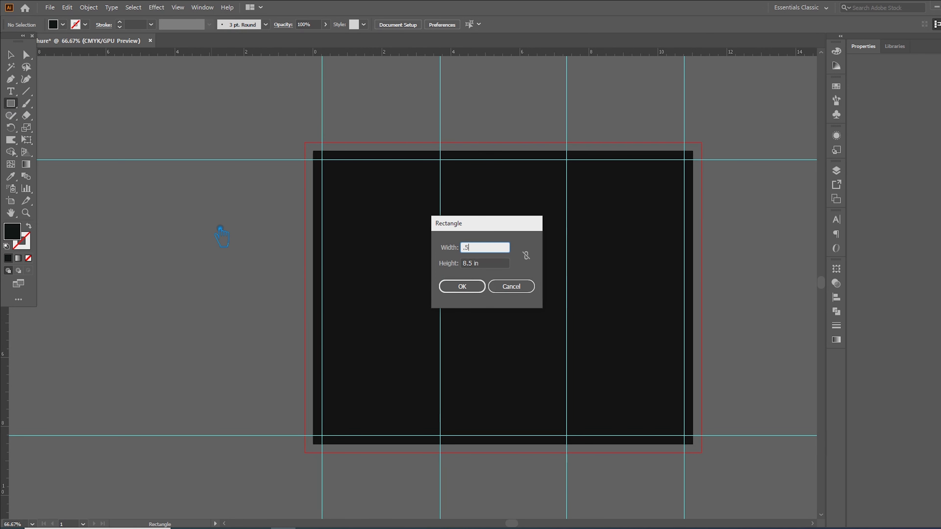
left_click(476, 266)
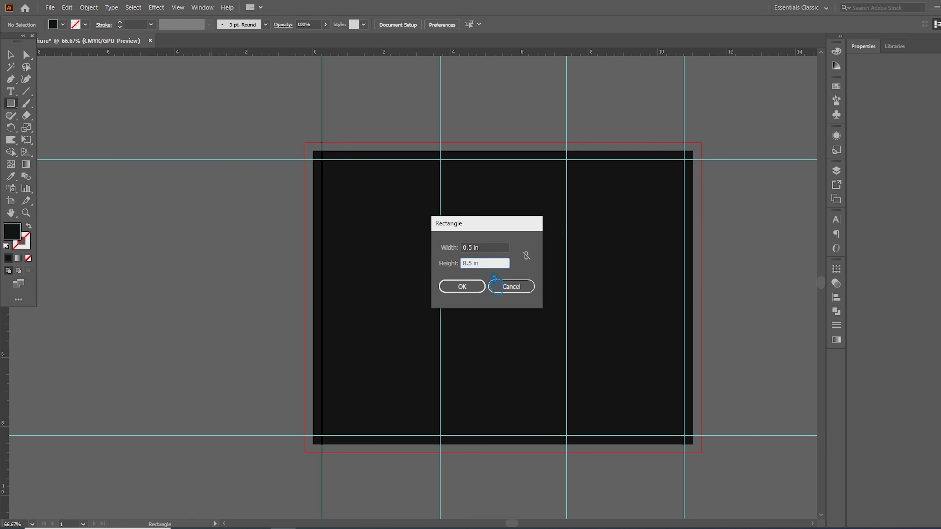
left_click(494, 250)
left_click(472, 267)
left_click(500, 251)
left_click(476, 290)
scroll(194, 252, "up", 4)
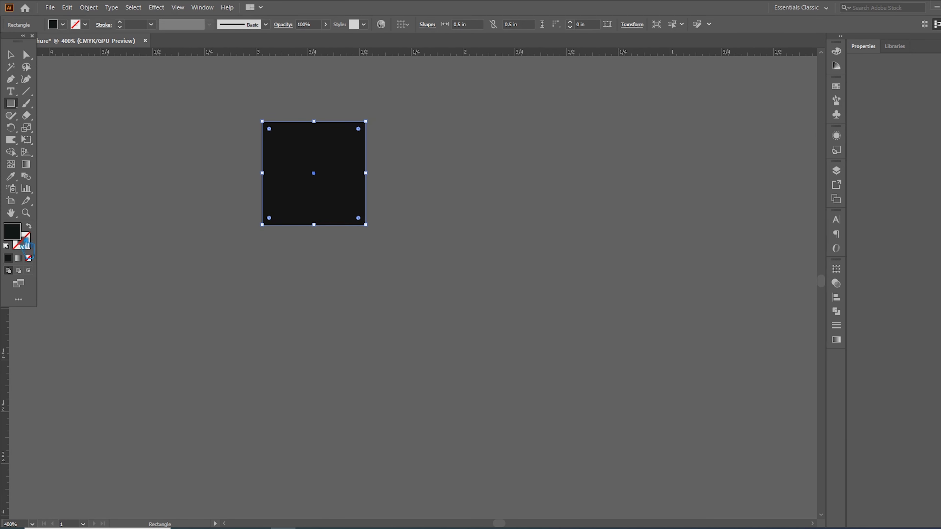
Recolour the 0.5 in square white.
double_click(24, 242)
left_click(544, 162)
left_click(780, 155)
Centre the white square on the first fold guide and place vertical guides along its left and right edges.
left_click(15, 55)
scroll(207, 271, "down", 1)
left_click(218, 273)
left_click_drag(468, 290, 298, 332)
scroll(318, 320, "down", 2)
left_click_drag(230, 283, 726, 279)
left_click_drag(15, 343, 699, 286)
left_click_drag(17, 361, 738, 283)
Move the white square so it is centred on the second fold guide.
scroll(385, 292, "down", 2)
left_click(384, 291)
left_click_drag(580, 321, 423, 272)
left_click_drag(373, 237, 504, 310)
scroll(501, 307, "up", 6)
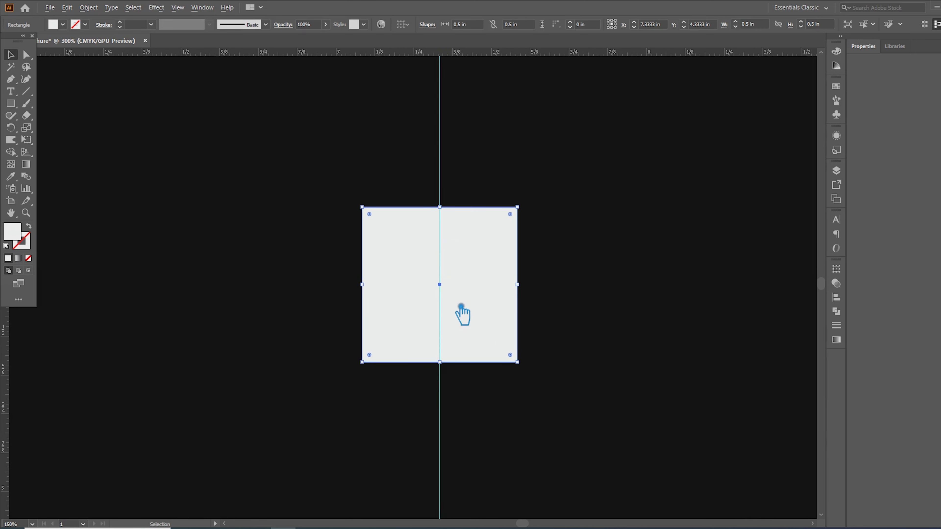
Place vertical guides along the white square's sides at the second fold, and delete the square.
left_click_drag(7, 387, 518, 318)
key("ctrl+1")
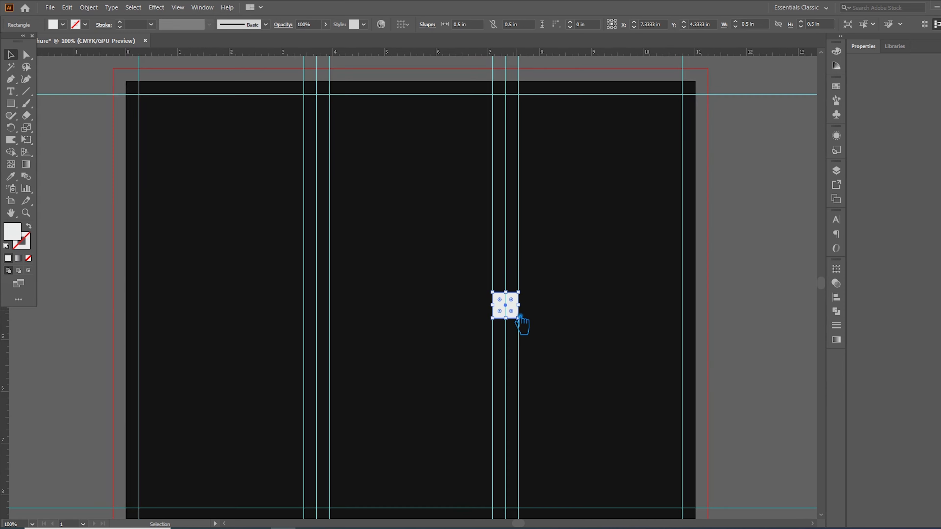
key("Delete")
Draw a white rectangle about 3.18 by 7.99 in inside the left panel's margin guides, snapping its left edge to the guide.
left_click(11, 104)
left_click_drag(149, 99, 313, 515)
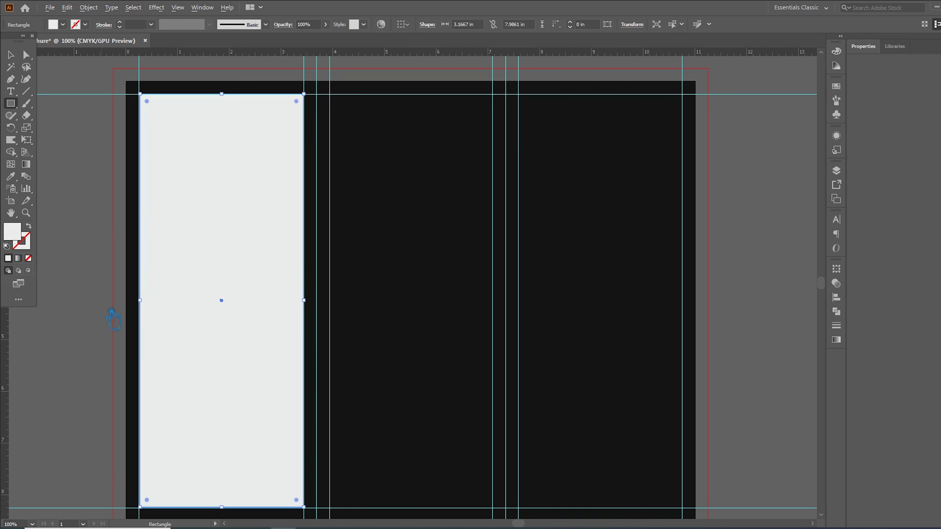
scroll(106, 321, "up", 10)
left_click_drag(219, 192, 196, 194)
key("ctrl+0")
left_click_drag(264, 133, 331, 305)
scroll(333, 240, "up", 5)
scroll(332, 240, "down", 6)
Duplicate the white rectangle into the margin areas of the middle and right panels.
left_click(11, 55)
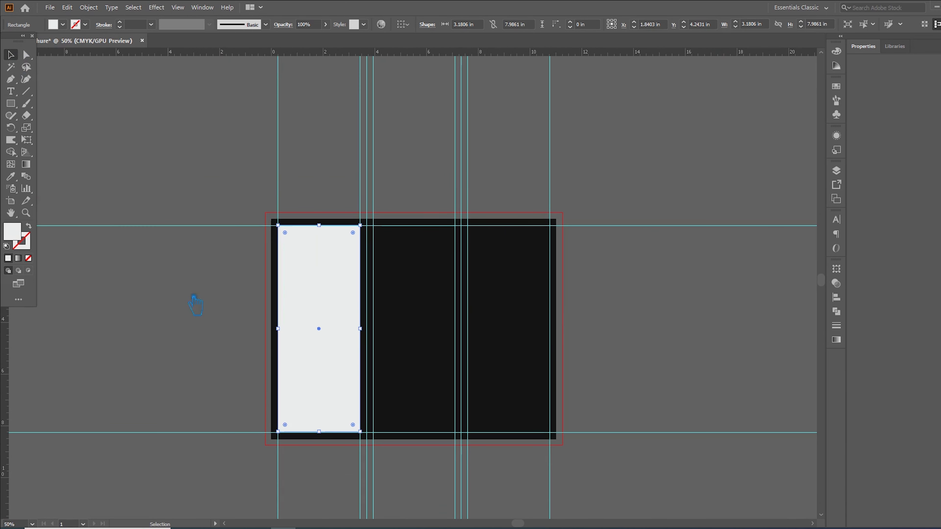
key("ctrl+plus")
left_click_drag(344, 377, 469, 373)
key("ctrl+z")
left_click_drag(352, 369, 473, 369)
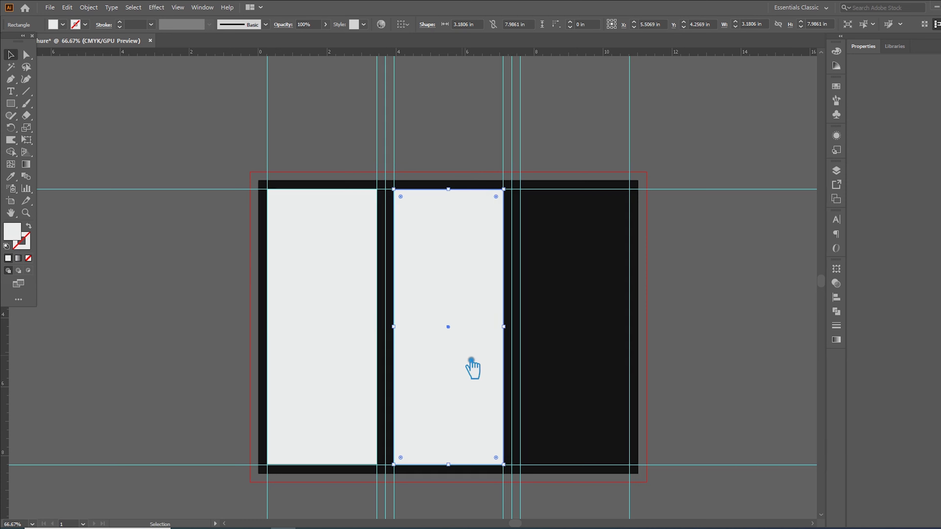
key("ctrl+d")
left_click(717, 337)
left_click_drag(717, 337, 594, 299)
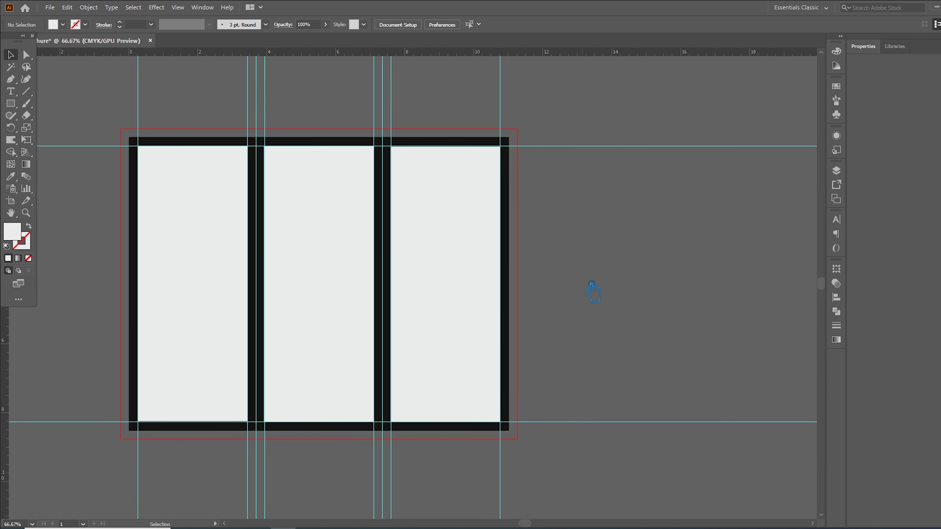
Draw an 11.5 by 9 in rectangle covering the full bleed area and fill it with orange.
left_click_drag(121, 130, 527, 444)
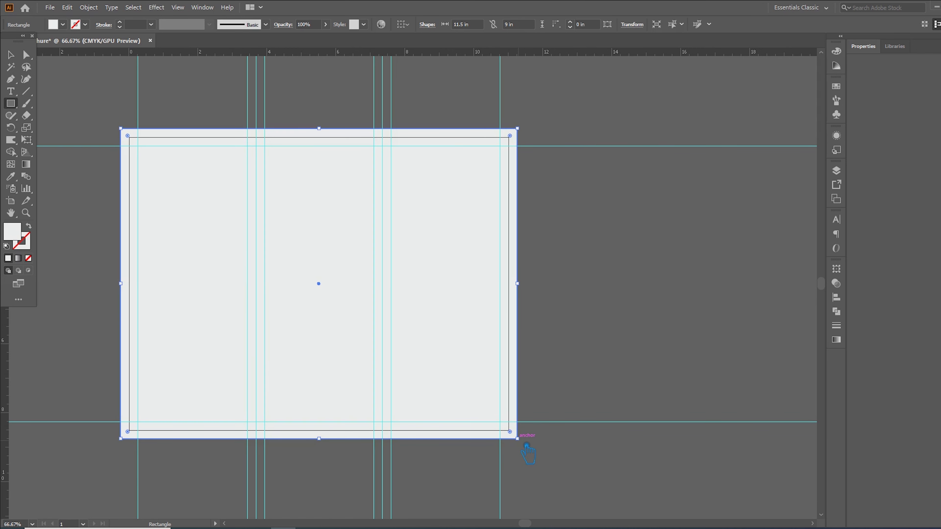
double_click(20, 234)
left_click_drag(684, 261, 684, 273)
left_click(653, 166)
left_click(778, 157)
Send the orange bleed rectangle behind the black and white panels.
key("v")
left_click(623, 330)
left_click_drag(623, 330, 593, 307)
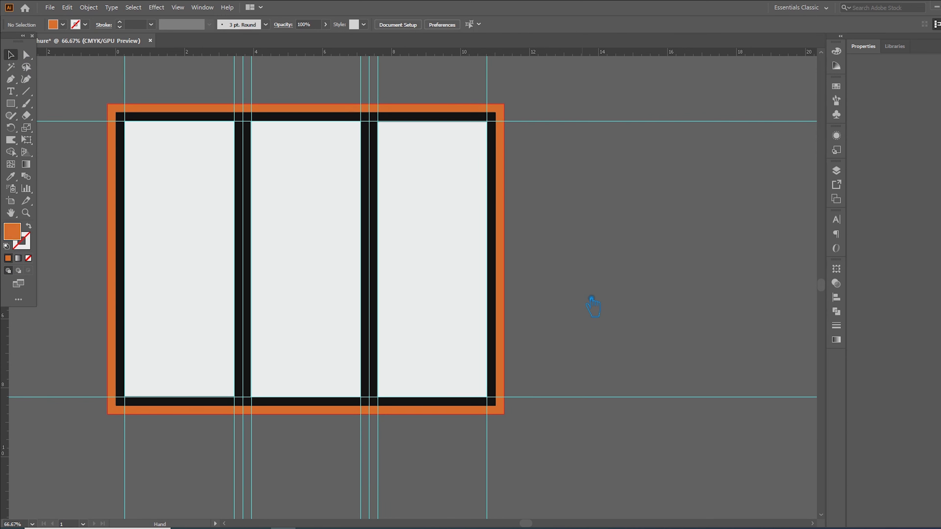
Draw a thin horizontal orange bar extending outward from the bleed's right edge, and shorten it from its outer end.
left_click_drag(10, 103, 74, 103)
mouse_move(504, 148)
left_mouse_down()
mouse_move(578, 158)
mouse_move(558, 148)
left_mouse_up()
left_click(12, 57)
scroll(582, 154, "up", 2)
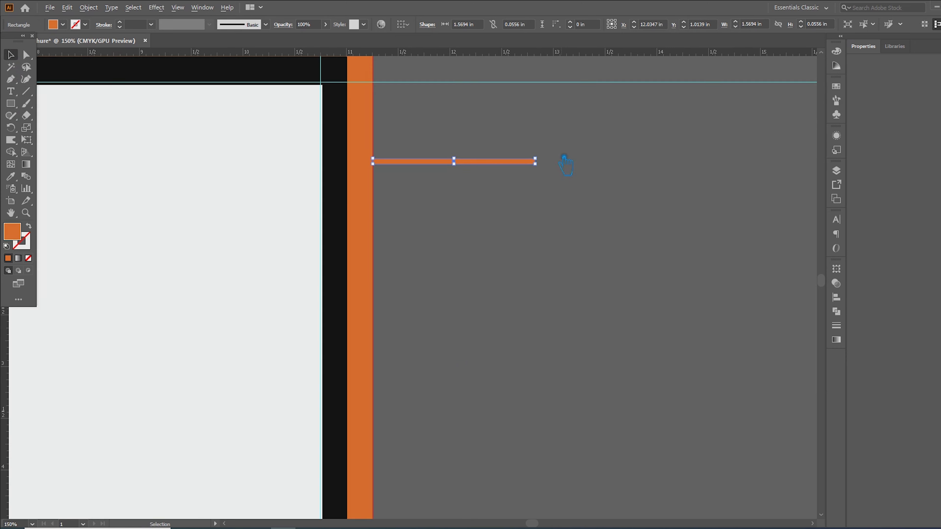
scroll(551, 174, "up", 2)
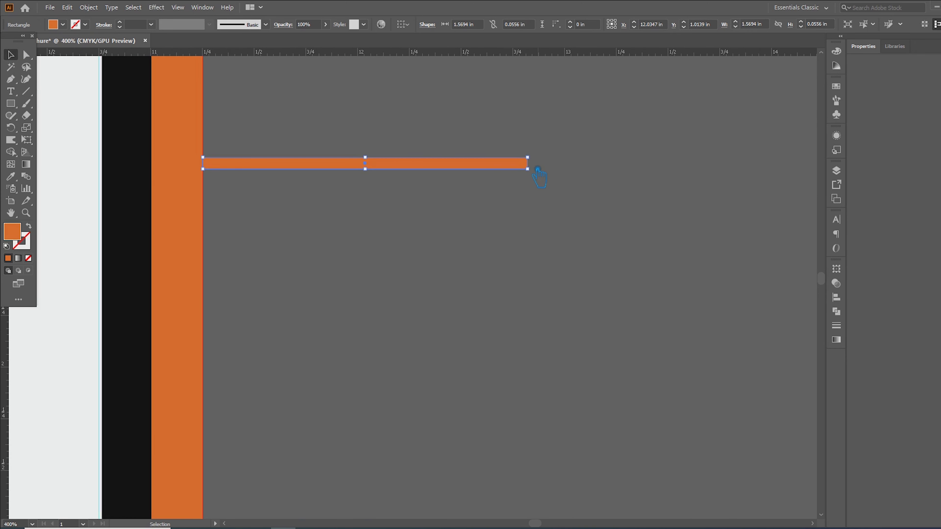
scroll(538, 174, "up", 1)
left_click_drag(528, 169, 329, 191)
scroll(382, 219, "down", 1)
scroll(381, 218, "down", 3)
Add the text "Bleed" beside the outer end of the orange bar.
key("t")
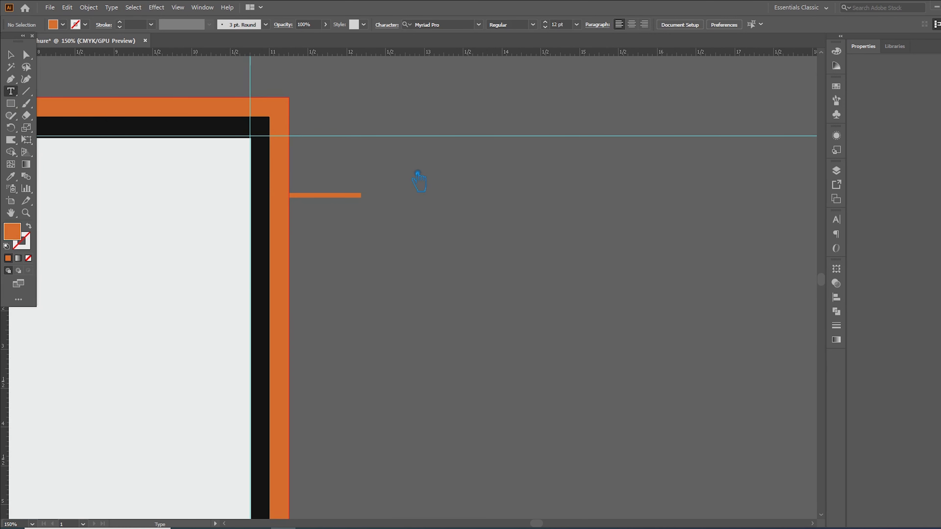
left_click(385, 202)
type("Bleed")
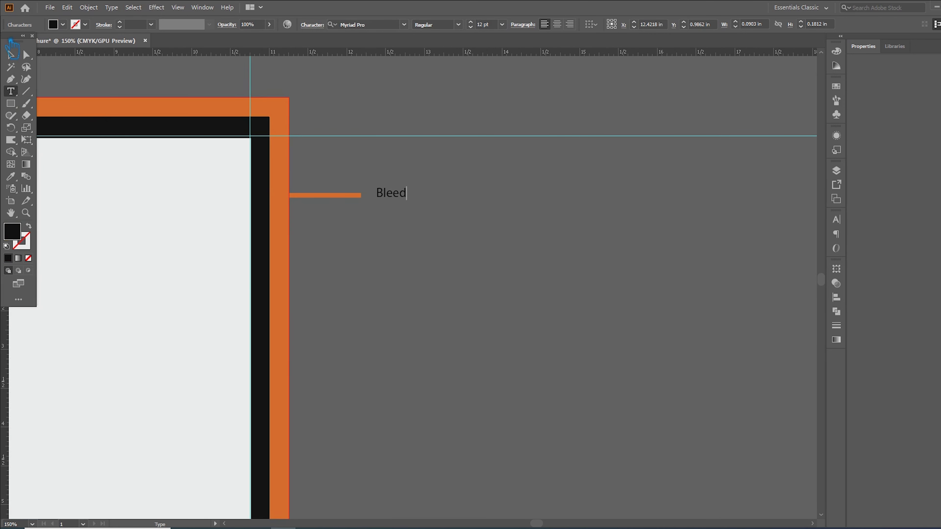
left_click(10, 53)
Enlarge the "Bleed" text to about 60 pt and align it with the orange bar.
left_click_drag(407, 201, 451, 250)
left_click_drag(408, 202, 495, 232)
left_click_drag(443, 202, 464, 197)
left_click_drag(503, 226, 508, 207)
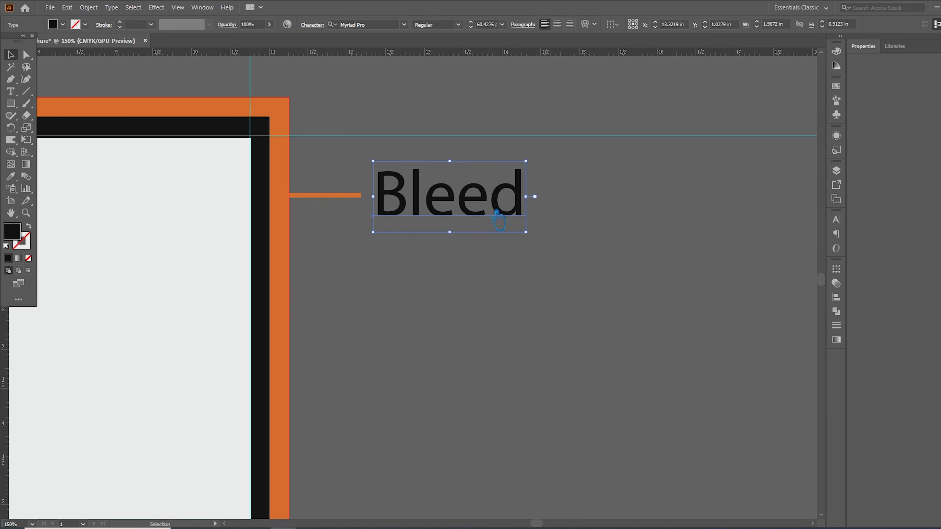
Set the font style of the "Bleed" text to Semibold.
left_click(459, 24)
left_click(456, 114)
left_click(552, 253)
Recolour the "Bleed" text by sampling the orange of the bleed border.
scroll(551, 253, "down", 3)
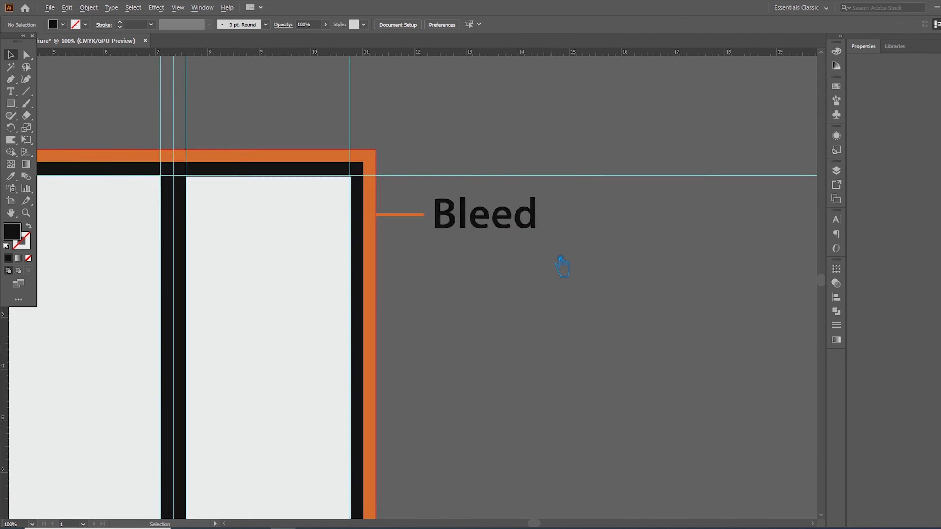
left_click(540, 249)
key("i")
left_click(462, 274)
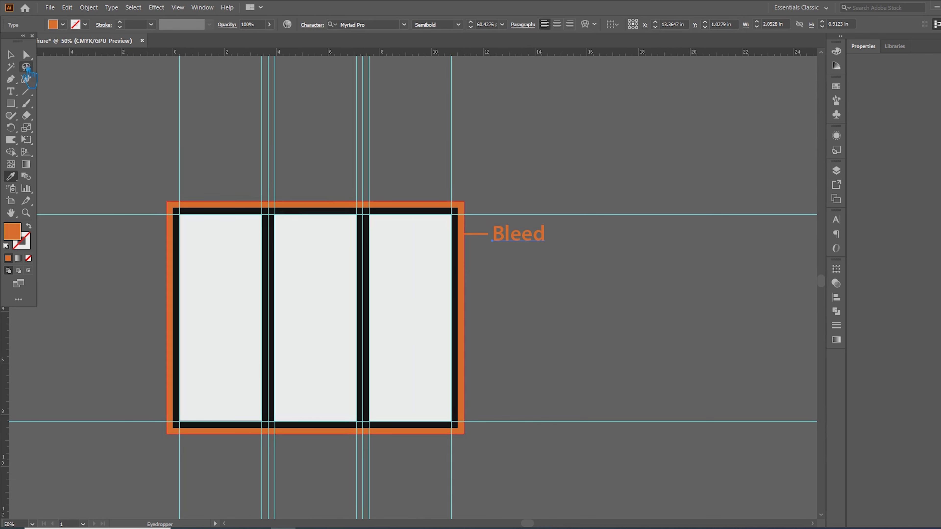
Duplicate the "Bleed" text and its bar together straight below the originals, and group the copy.
key("v")
left_click(419, 95)
left_click(482, 213)
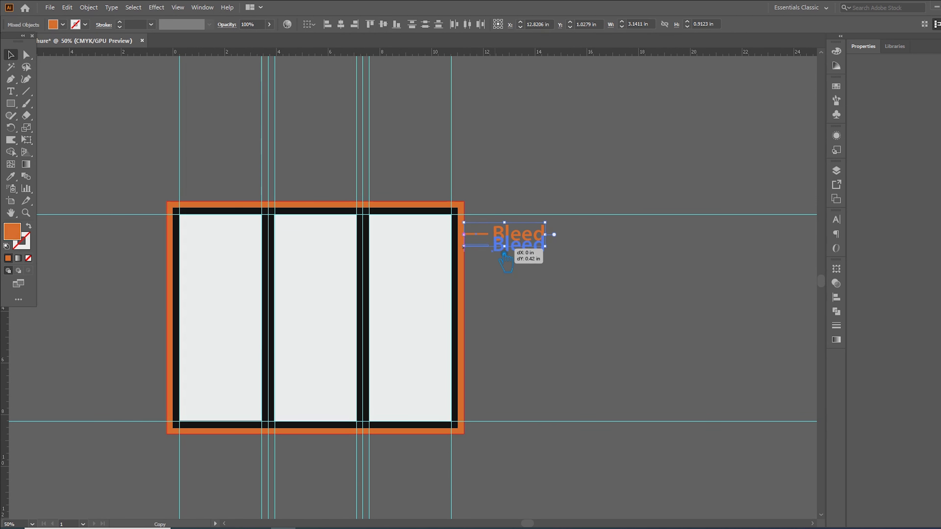
left_click_drag(517, 232, 517, 263)
scroll(466, 279, "up", 3)
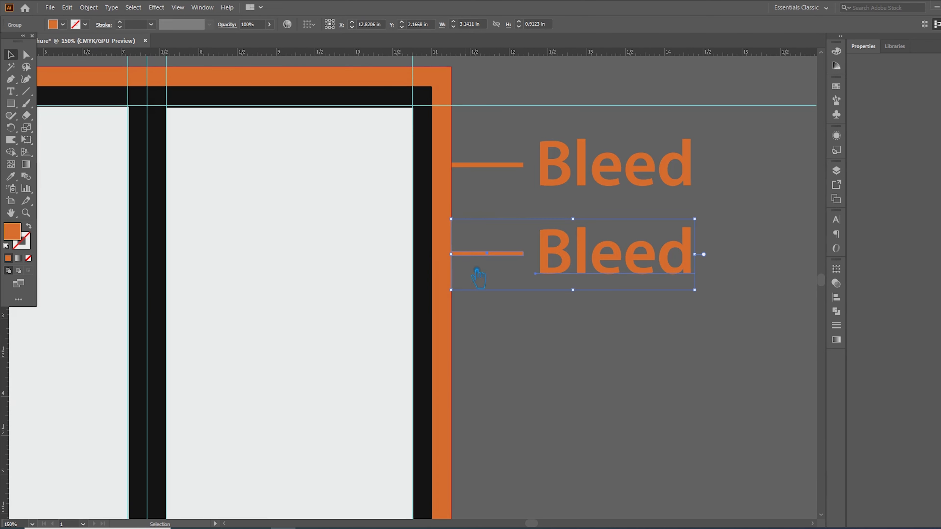
Recolour the copied lower "Bleed" label and its bar by sampling the off-white of the brochure panel.
key("a")
key("i")
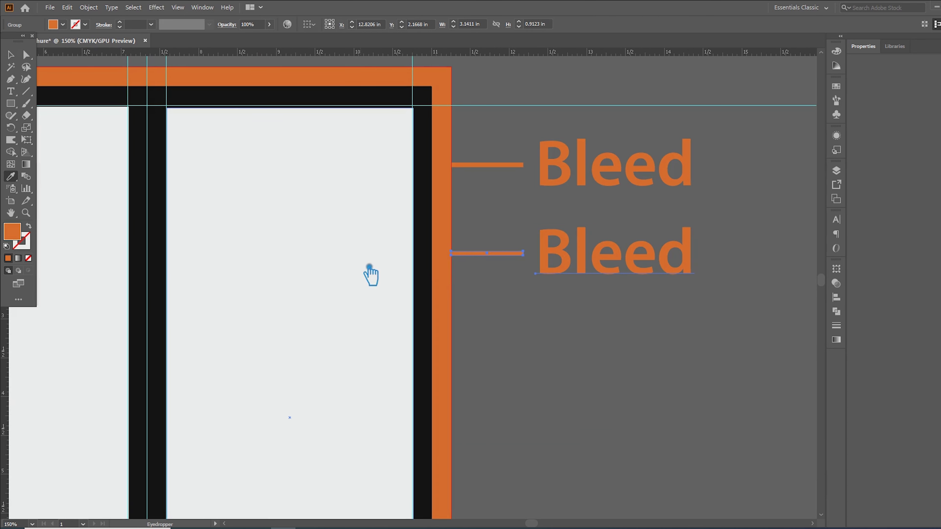
left_click(368, 273)
key("v")
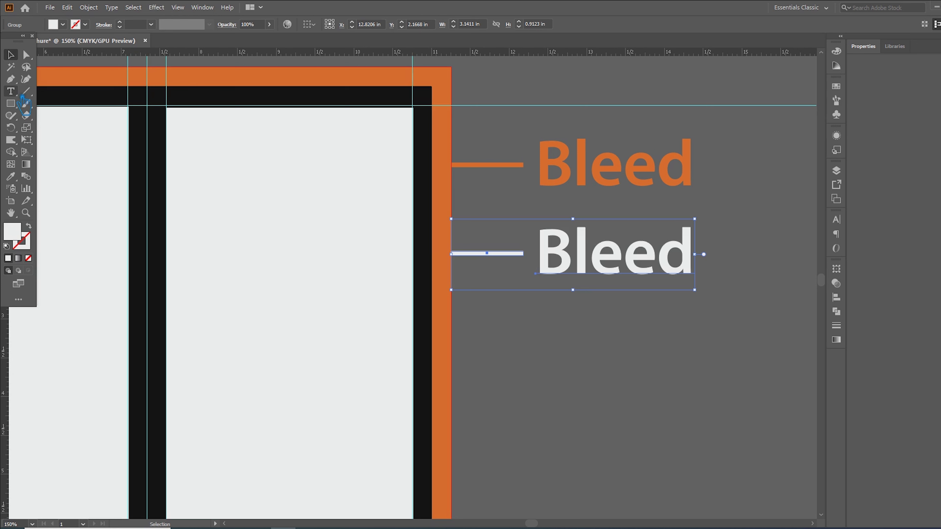
Change the text of the lower white label to "Trim Line".
double_click(584, 263)
double_click(584, 263)
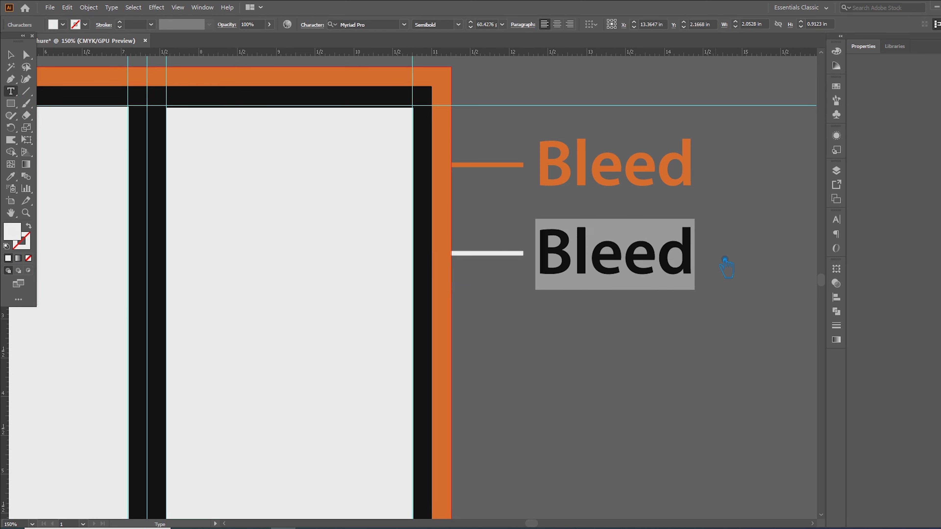
type("Trim Line")
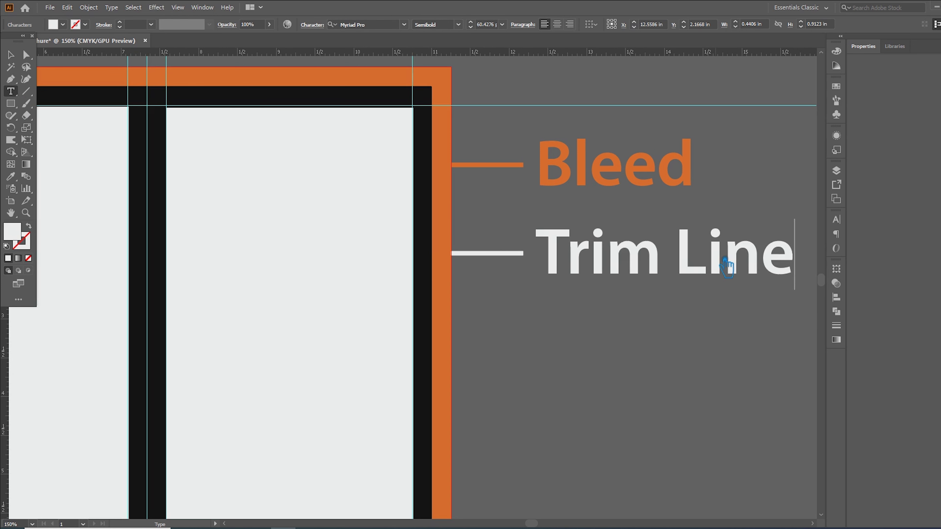
left_click(11, 55)
left_click(609, 392)
Extend the brochure-side end of the "Trim Line" bar across the orange bleed to the 11 in trim edge.
scroll(608, 389, "right", 1)
left_click(472, 254)
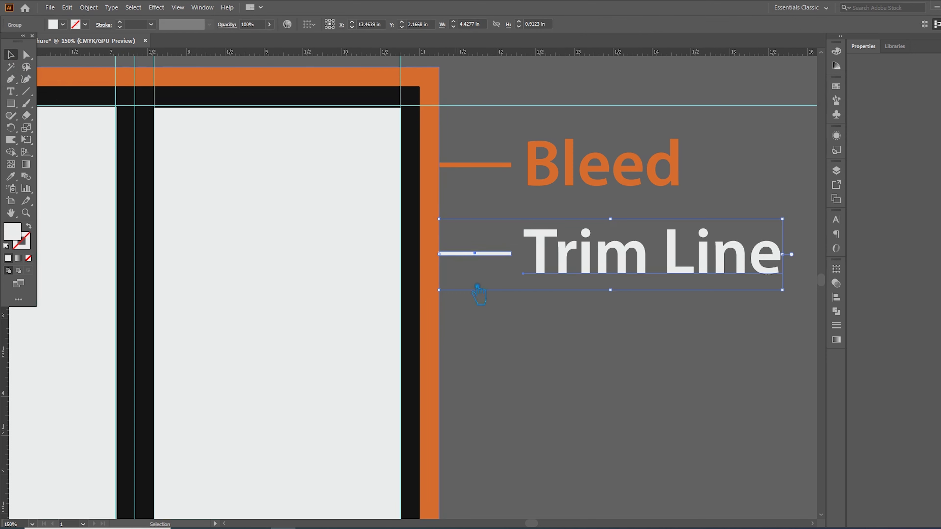
key("a")
left_click(447, 255)
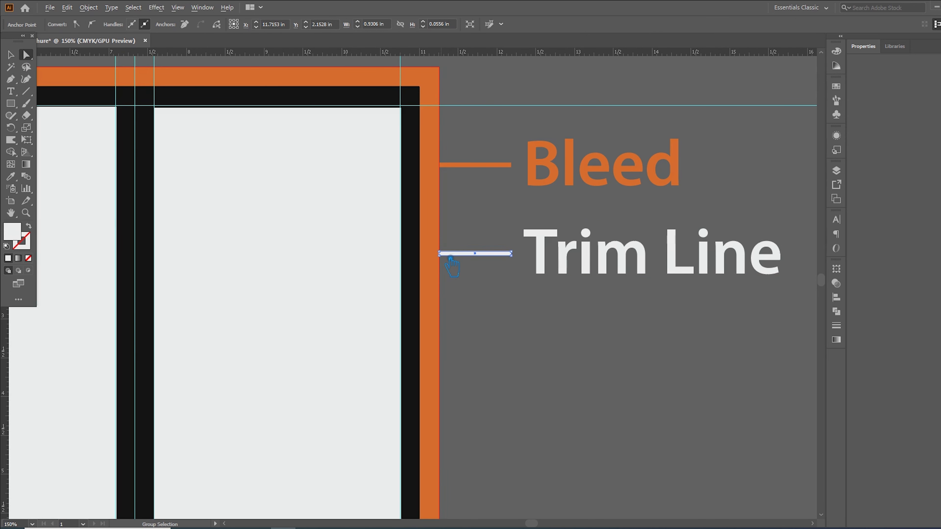
scroll(451, 266, "up", 3)
left_click(436, 262)
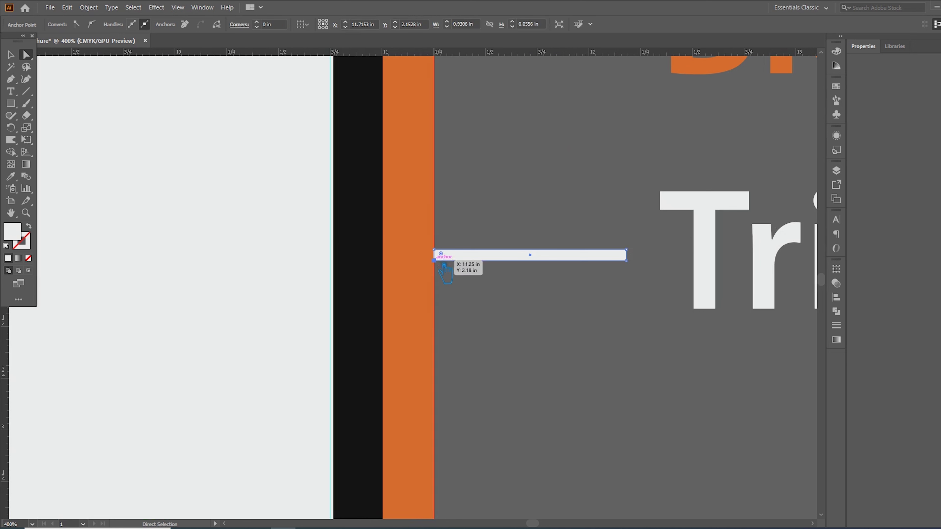
left_click_drag(447, 255, 391, 260)
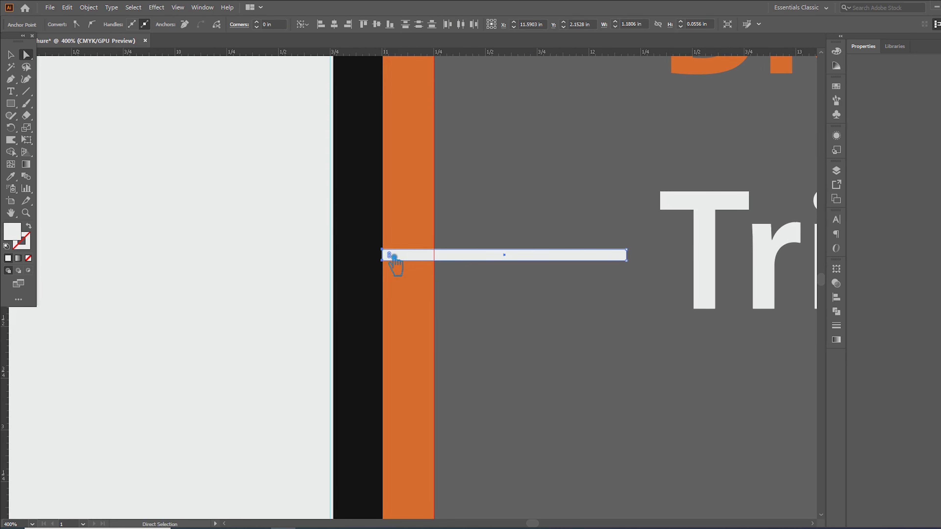
scroll(387, 255, "down", 5)
left_click(58, 230)
left_click(193, 228, "shift")
left_click(335, 228, "shift")
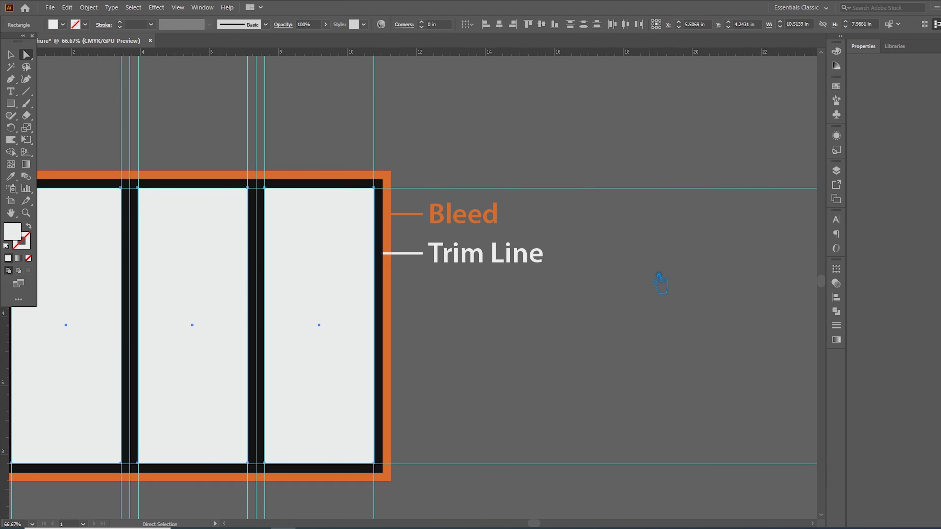
left_click(571, 313)
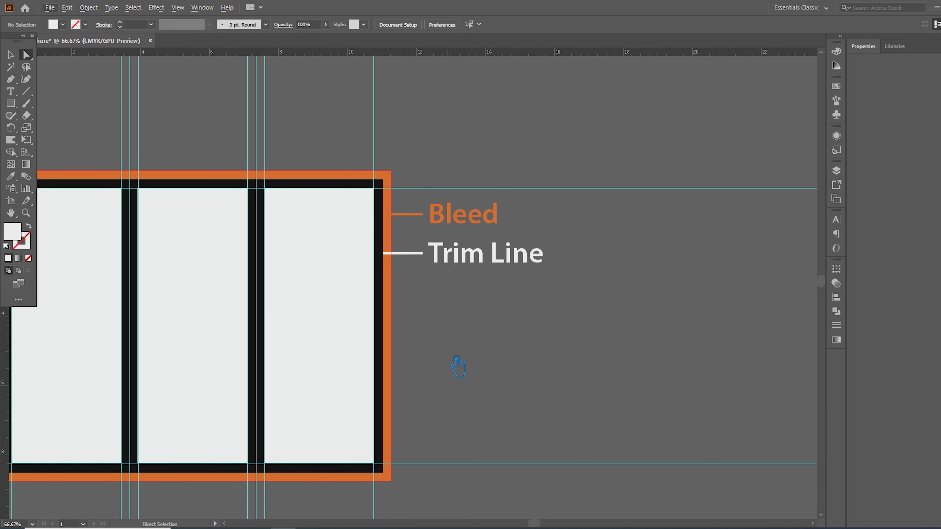
left_click(347, 252)
left_click(179, 273, "shift")
left_click(62, 282, "shift")
Duplicate the "Trim Line" label below itself, extend its bar to the safe panel's edge, and change the text to "Safety Margin".
left_click(463, 262)
left_click(463, 261)
left_click(11, 56)
key("t")
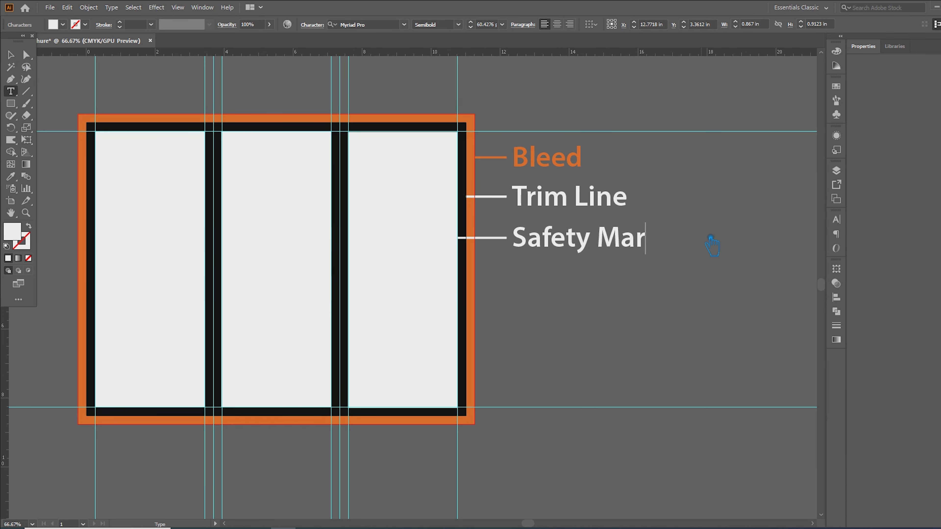
key("Escape")
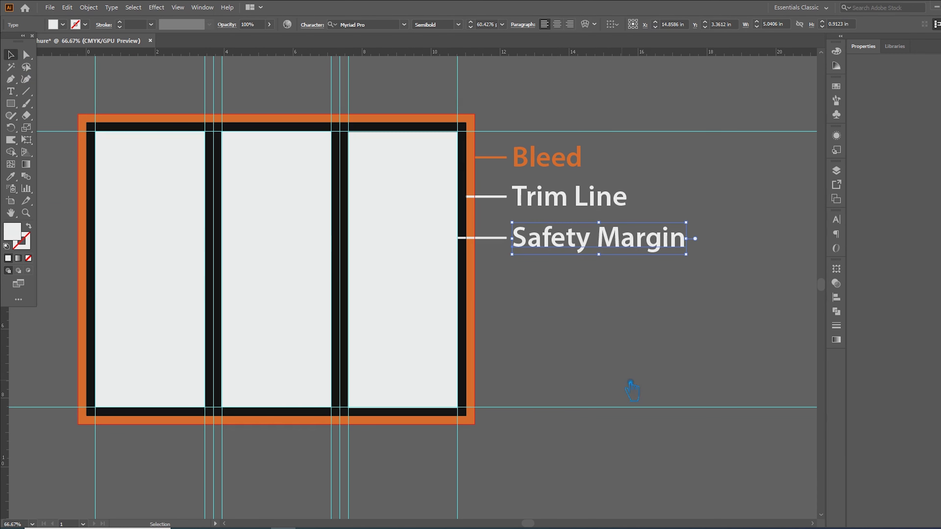
left_click(629, 385)
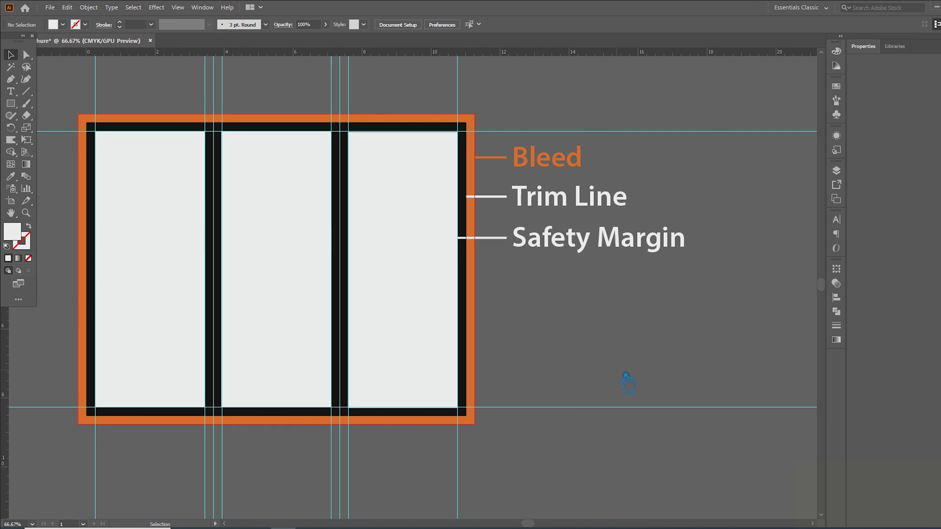
Recolour the "Safety Margin" label and its bar yellow with the hex value FFFF00.
left_click(567, 244)
double_click(16, 234)
left_click(689, 262)
left_click(661, 193)
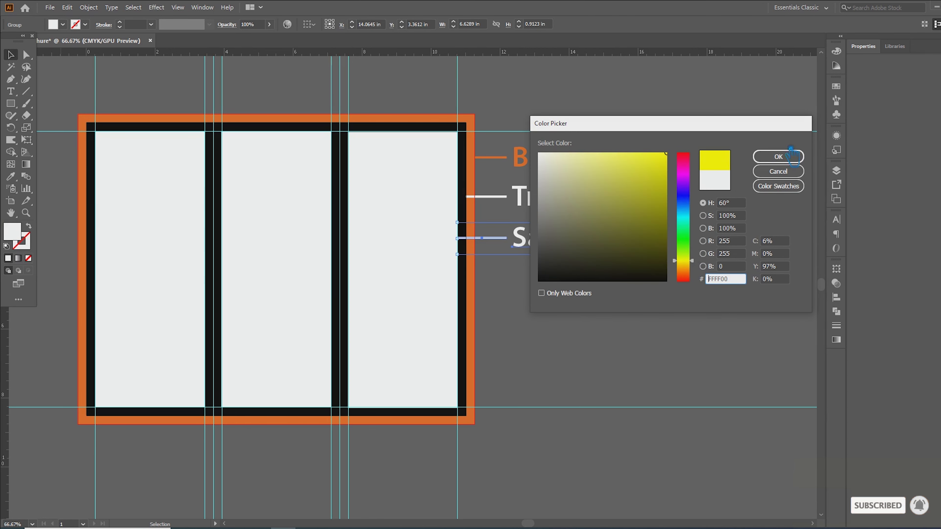
left_click(778, 157)
left_click(608, 341)
Recolour the three off-white brochure panels by sampling the yellow of the "Safety Margin" label.
left_click(405, 261)
left_click(276, 260, "shift")
left_click(149, 256, "shift")
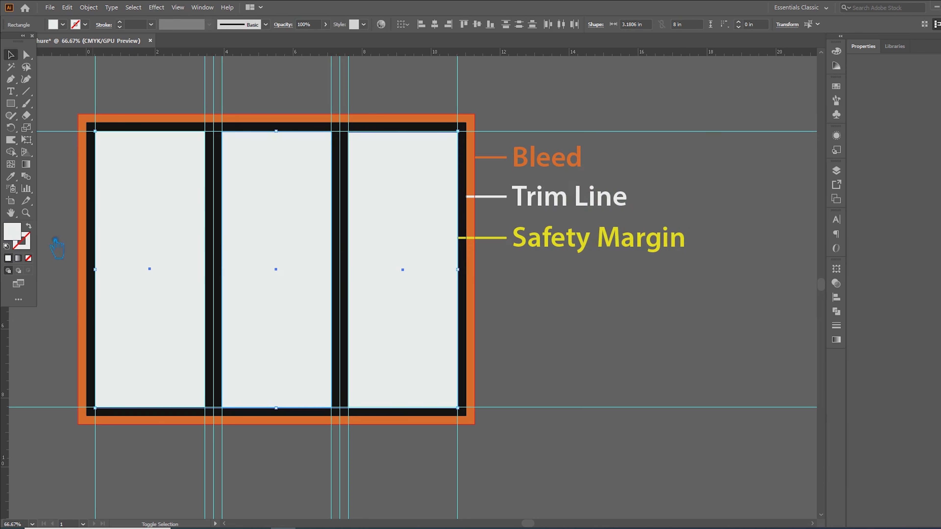
left_click(11, 177)
left_click(572, 241)
key("v")
left_click(269, 74)
Recolour the black trim rectangles behind the panels by sampling the off-white of the "Trim Line" label.
left_click(415, 130)
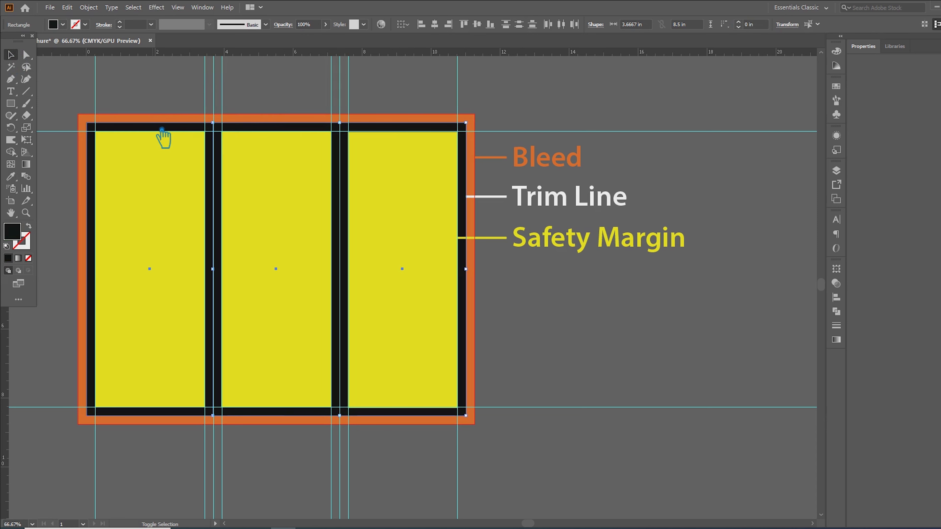
key("v")
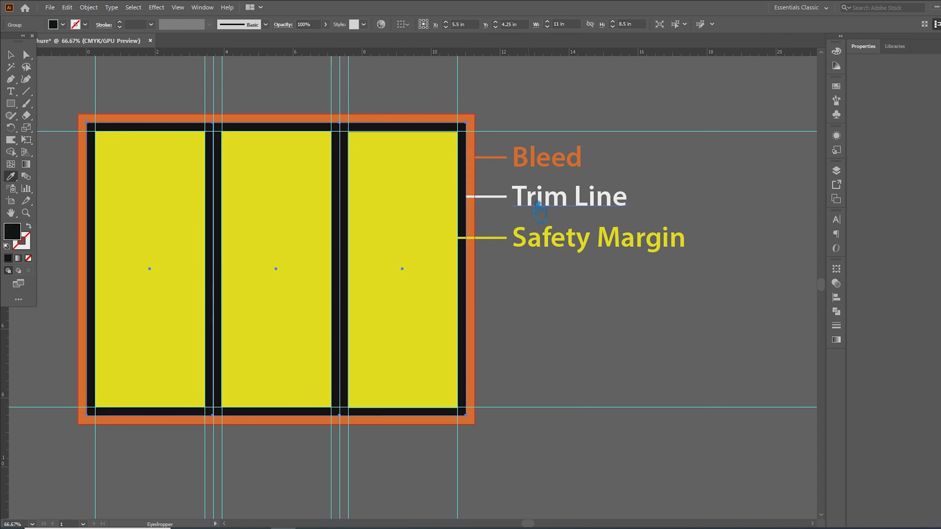
left_click(538, 206)
key("v")
left_click(643, 293)
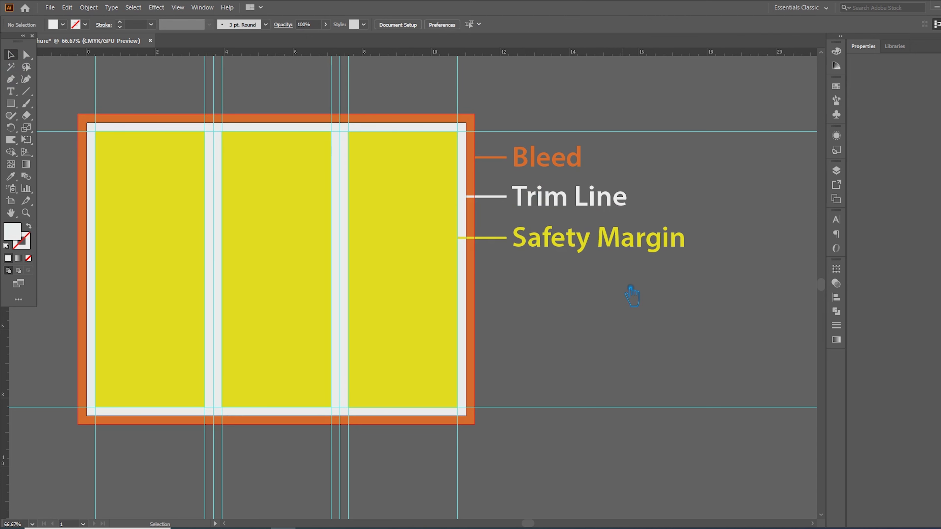
Select the three labels with their bars and move them together straight down along the brochure's edge.
left_click(514, 135)
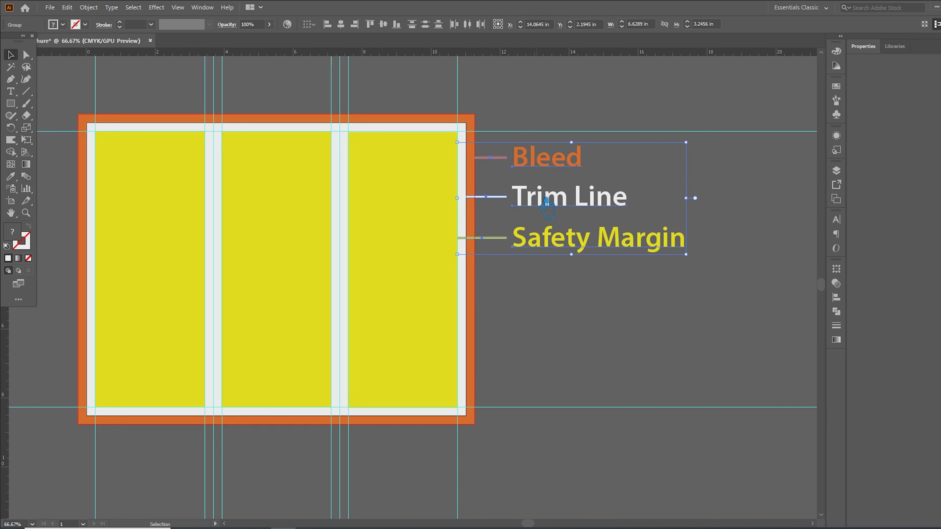
left_click_drag(515, 134, 514, 159)
left_click(532, 309)
Add the title text "Trifold Brochure" above the brochure and enlarge it to about 80 pt.
left_click(255, 143)
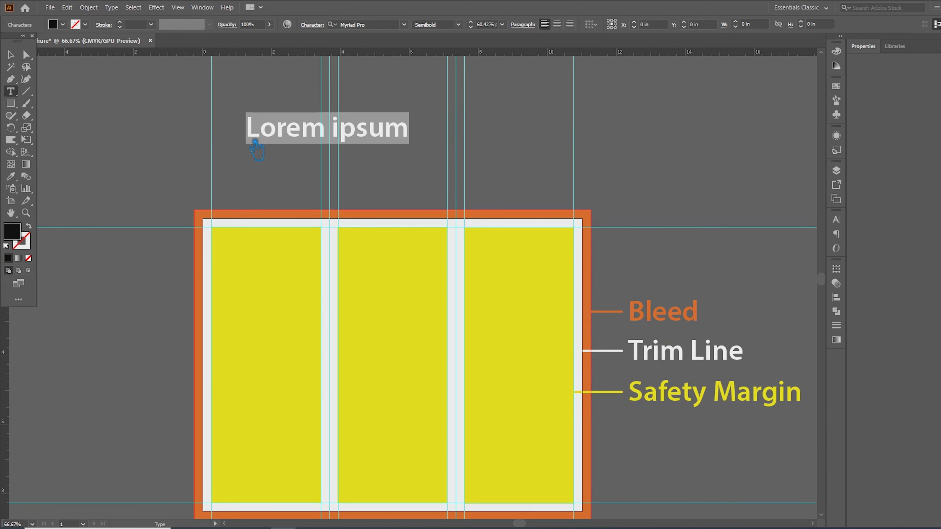
type("T")
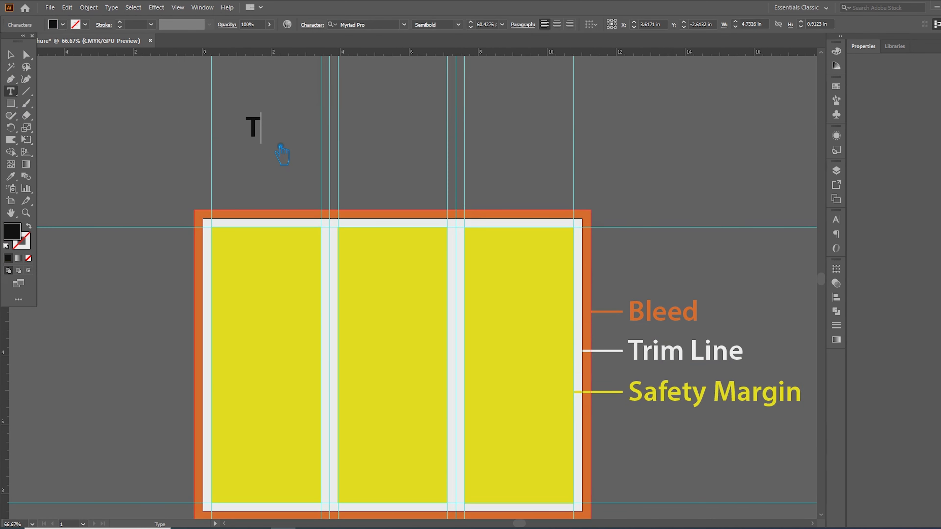
type("rifold Brochure")
key("Escape")
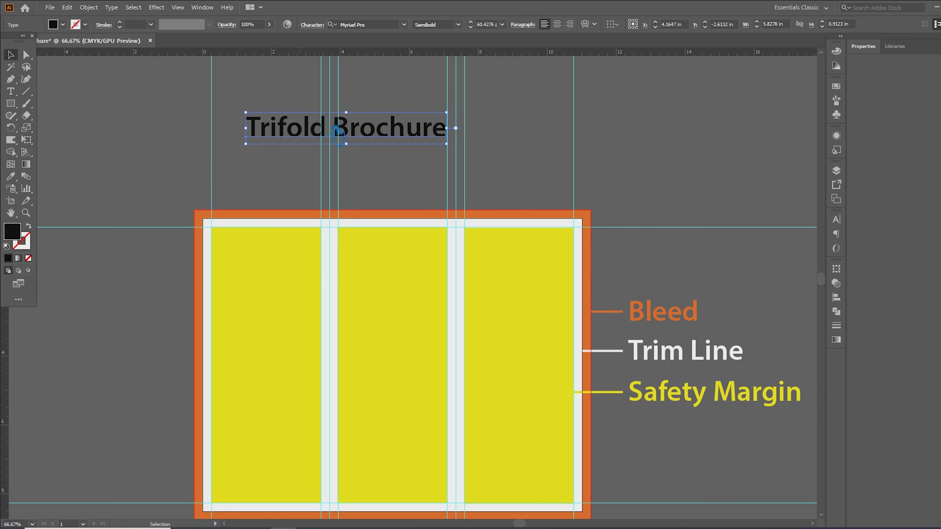
left_click_drag(455, 149, 521, 159)
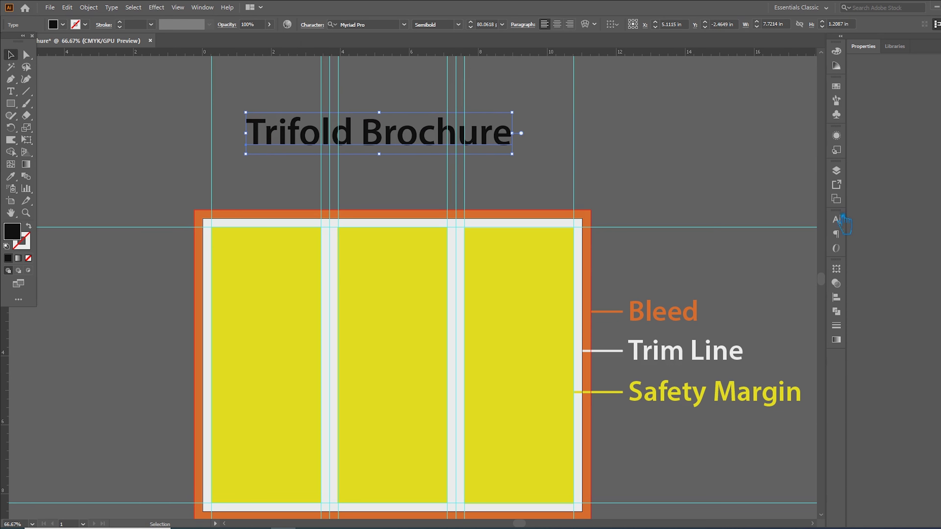
Try a tracking of -50 on the "Trifold Brochure" title.
key("ctrl+t")
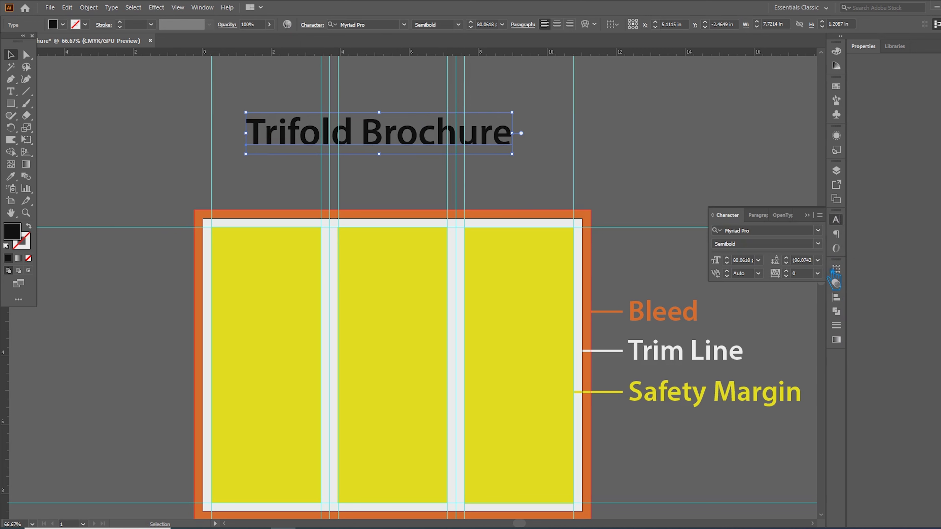
left_click(818, 274)
left_click(840, 310)
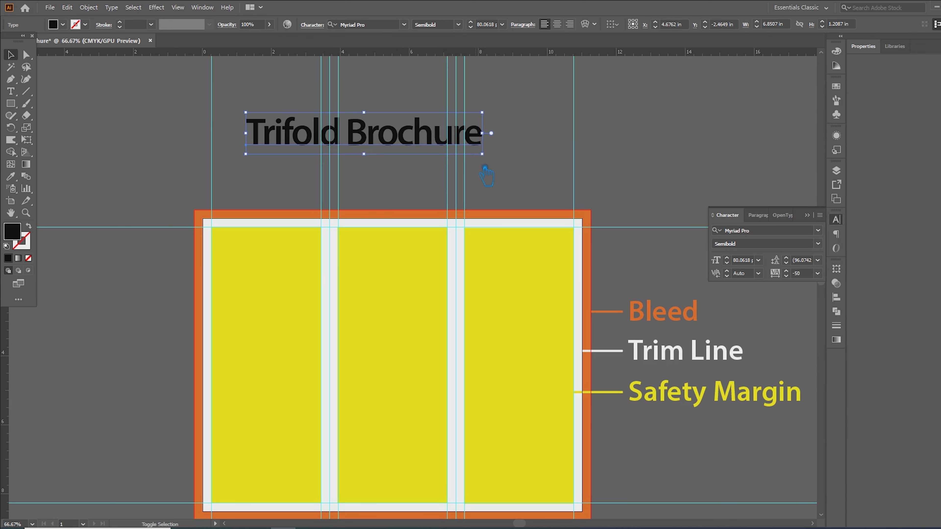
key("ctrl+z")
key("ctrl+z")
key("ctrl+shift+z")
Set the title's font to Impact and enlarge it to about 95 pt, placed just above the brochure's upper edge.
left_click(373, 25)
type("impa")
left_click(376, 79)
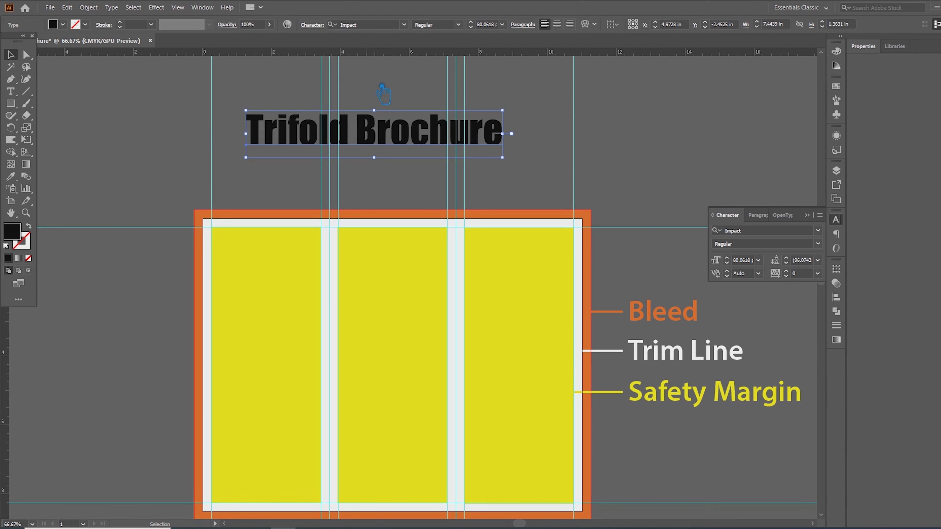
left_click_drag(515, 164, 537, 168)
left_click_drag(443, 140, 444, 182)
Recolour the "Trifold Brochure" title by sampling the off-white of the trim border.
left_click(17, 179)
left_click(260, 232)
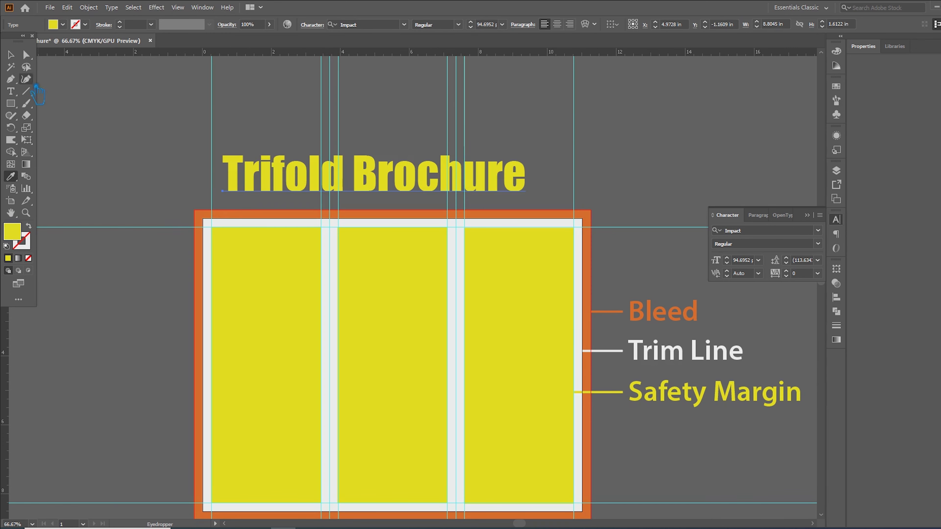
left_click(243, 223)
left_click(10, 55)
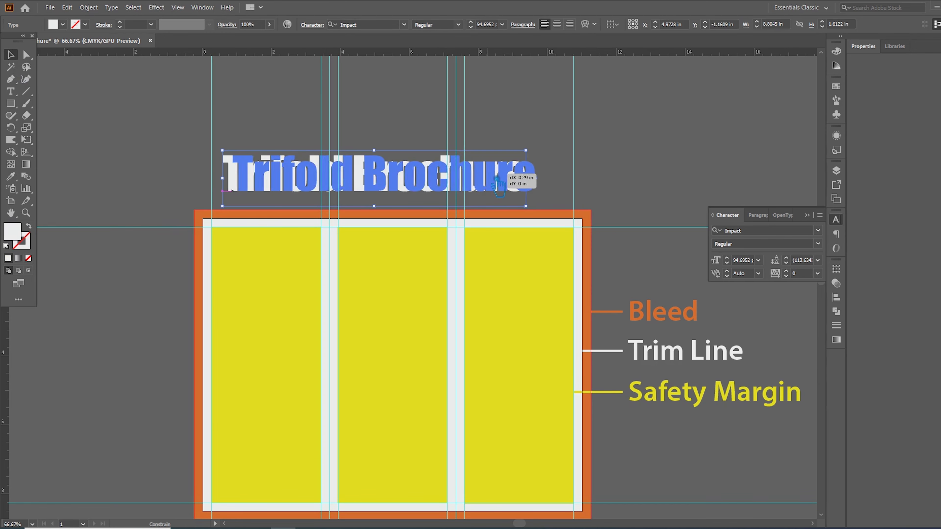